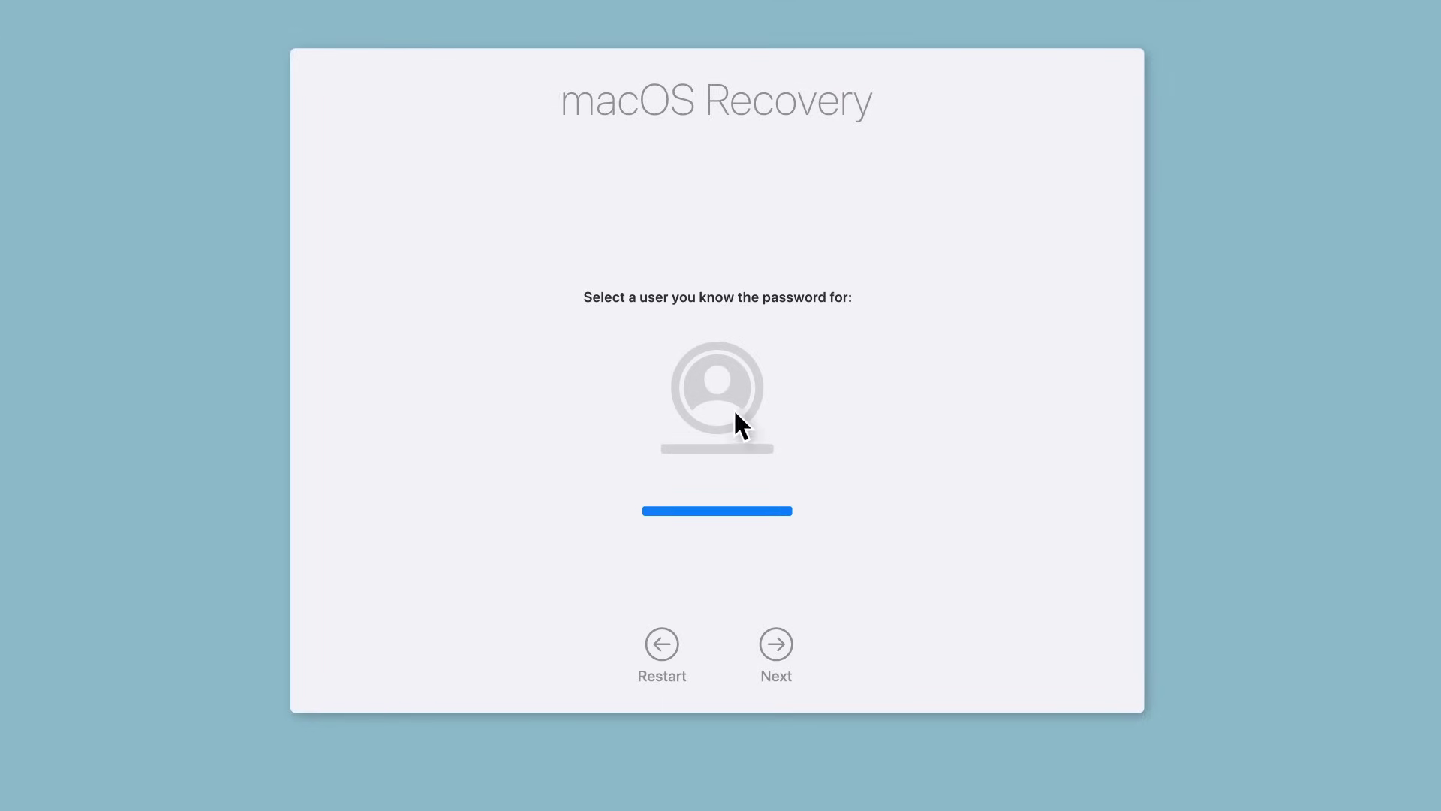
- Select the user with the known password and submit that password to unlock Recovery
click(720, 392)
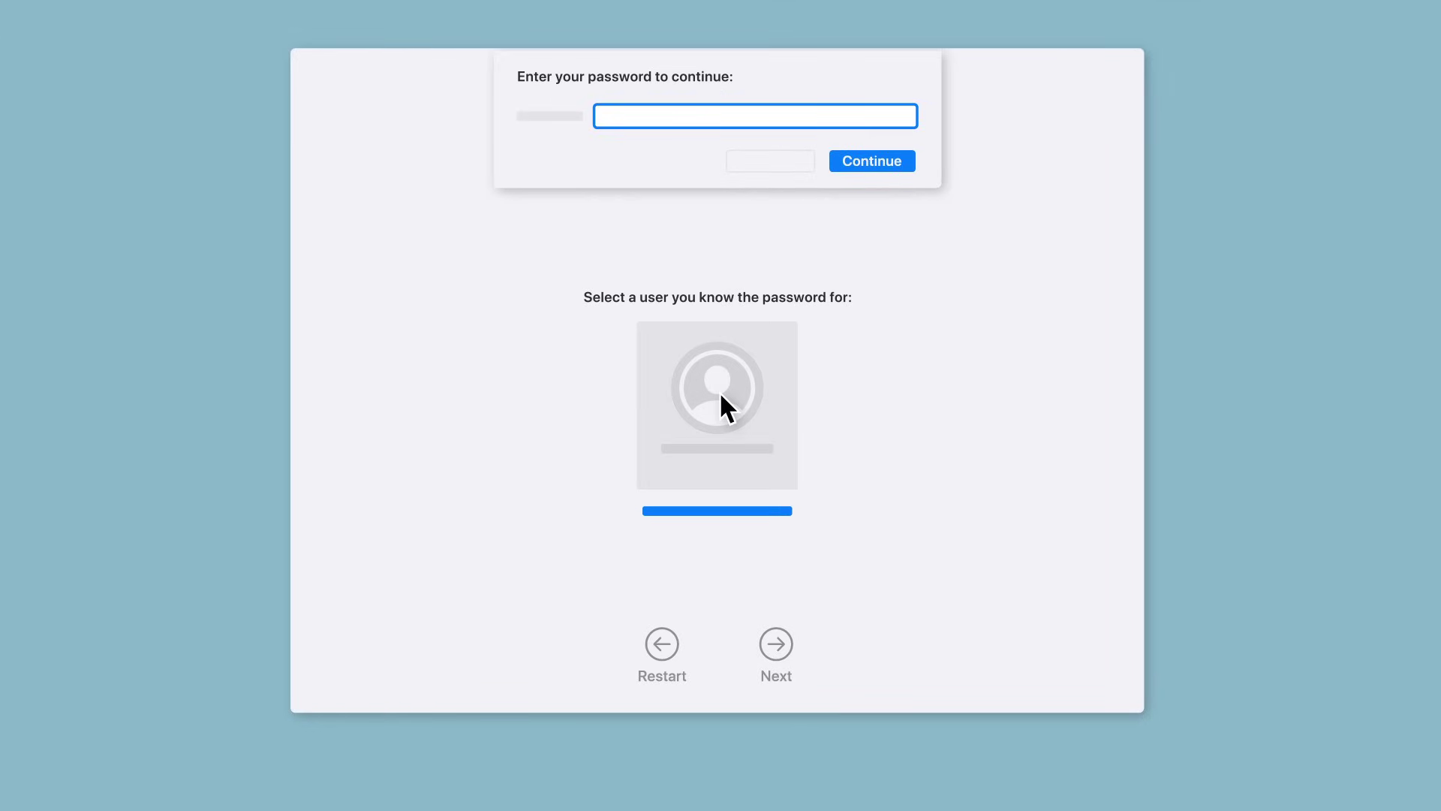
text(•••••••••••)
click(877, 159)
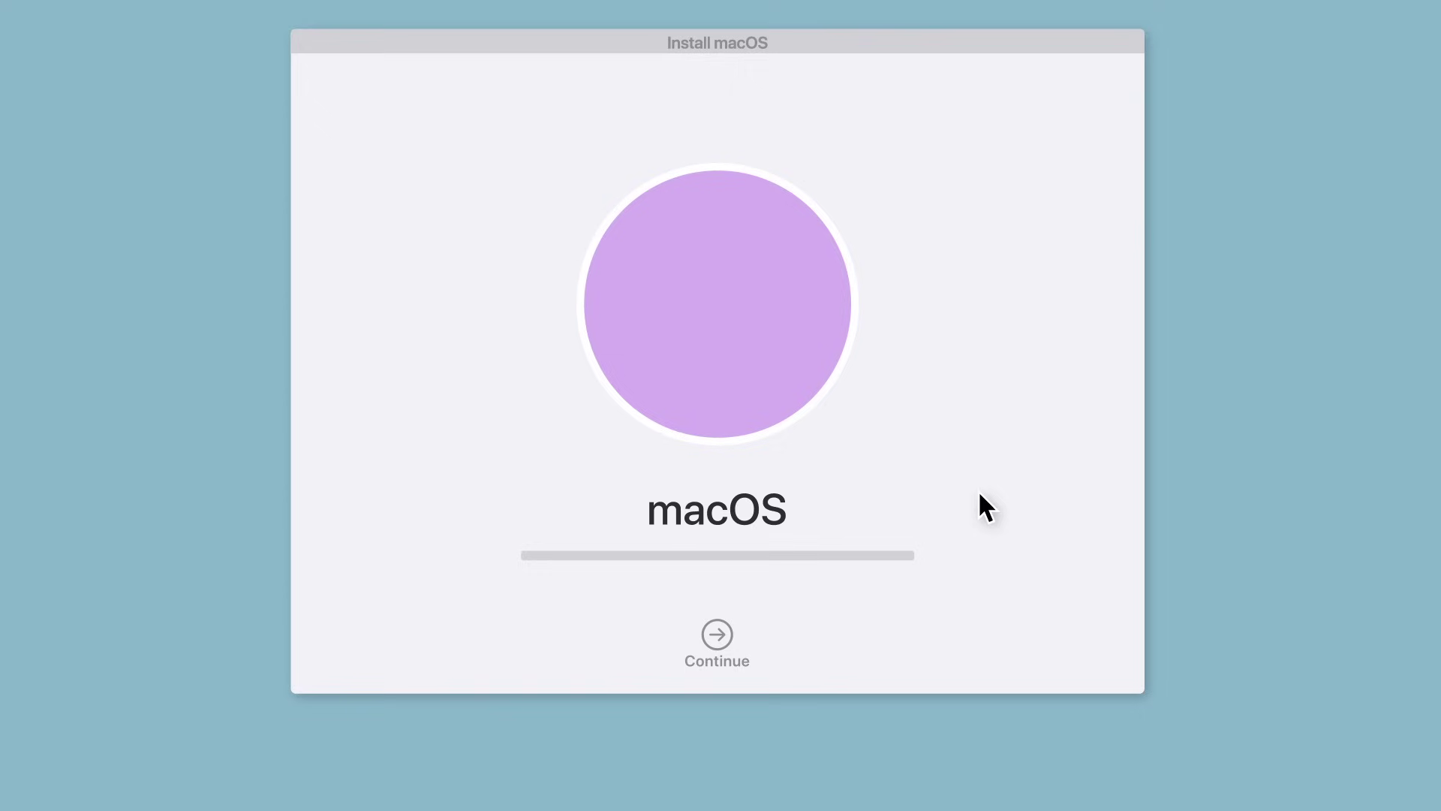
- Pass the introduction, agree to the licence terms, and pick Macintosh HD as destination
click(716, 633)
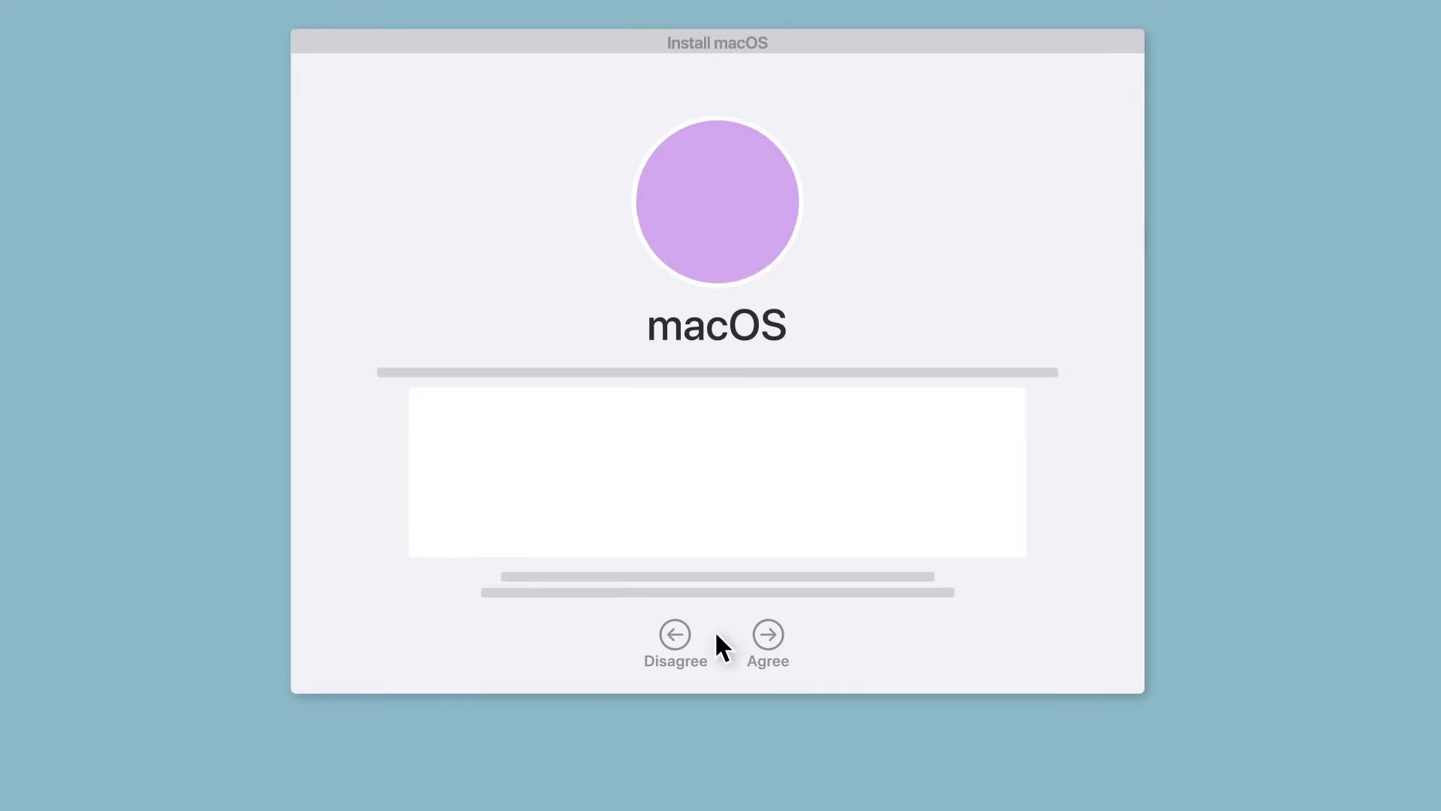
click(771, 638)
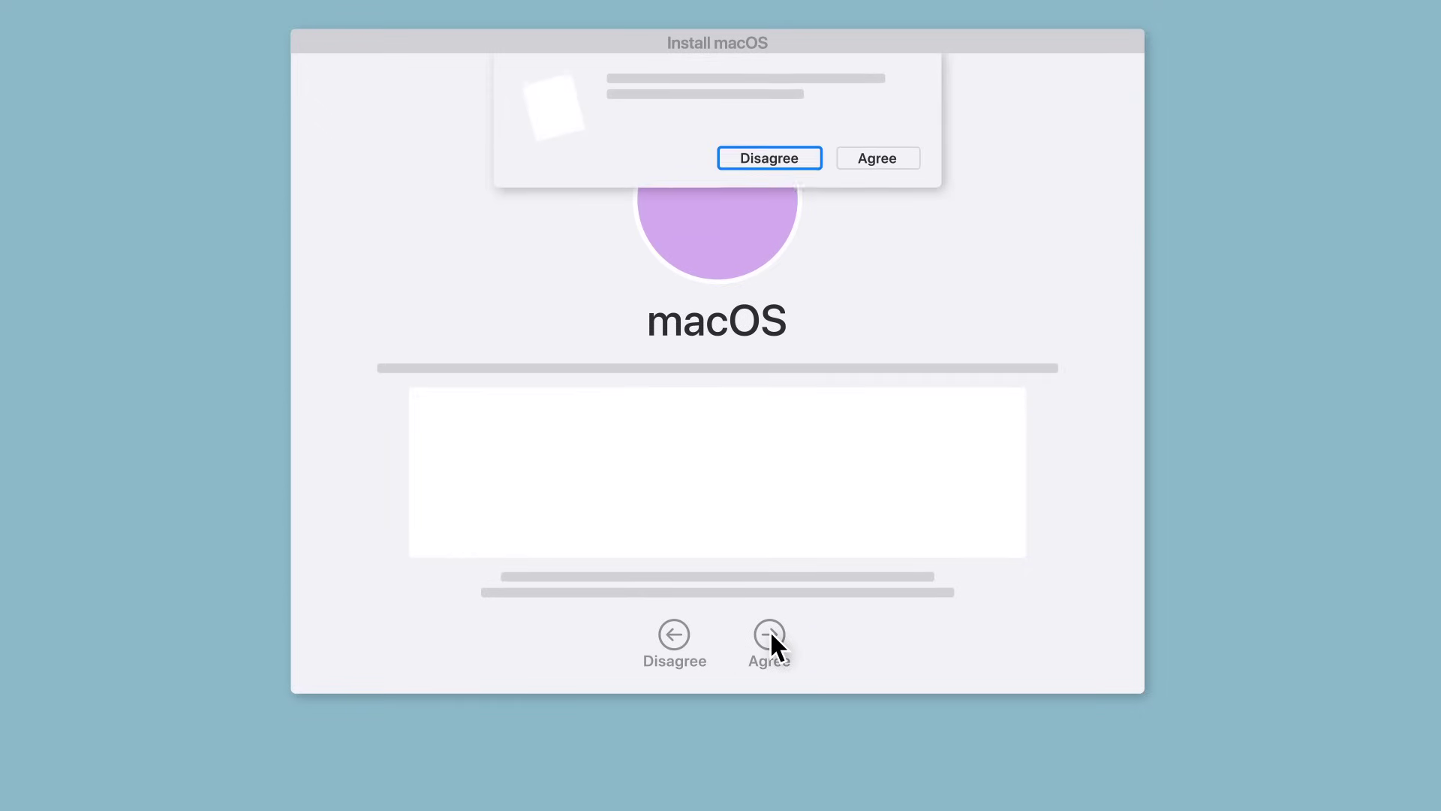
click(877, 160)
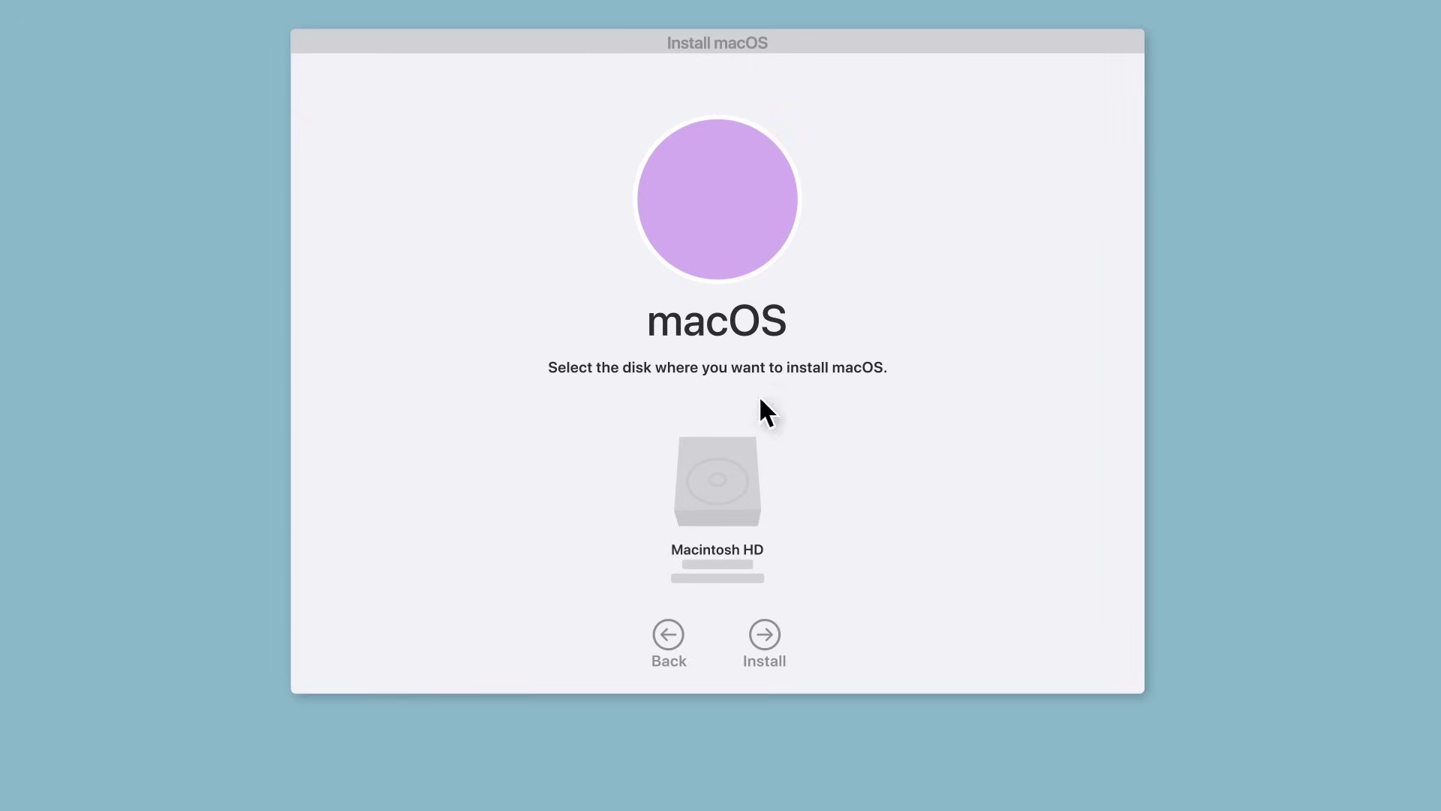
click(719, 493)
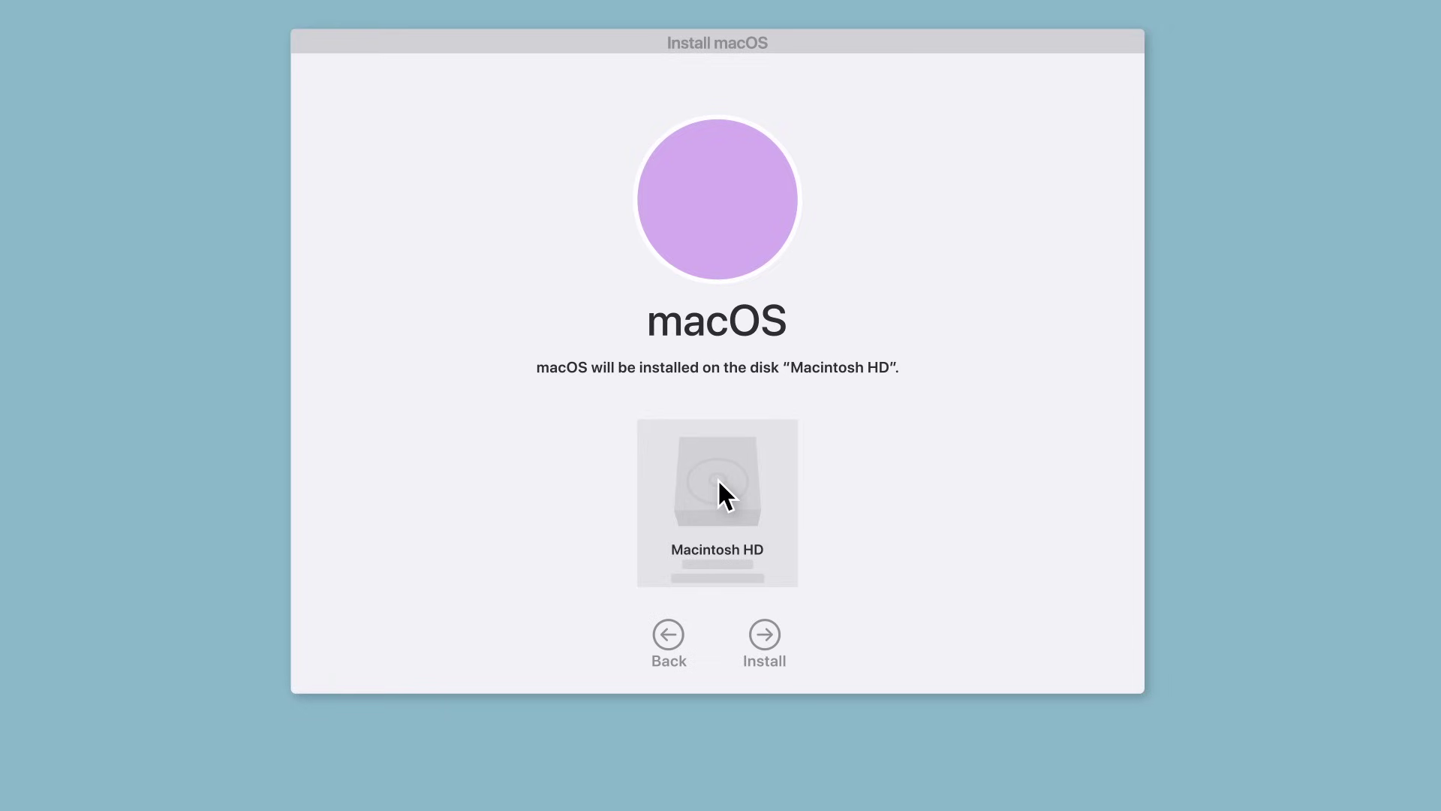
- Start installing macOS onto Macintosh HD
click(764, 633)
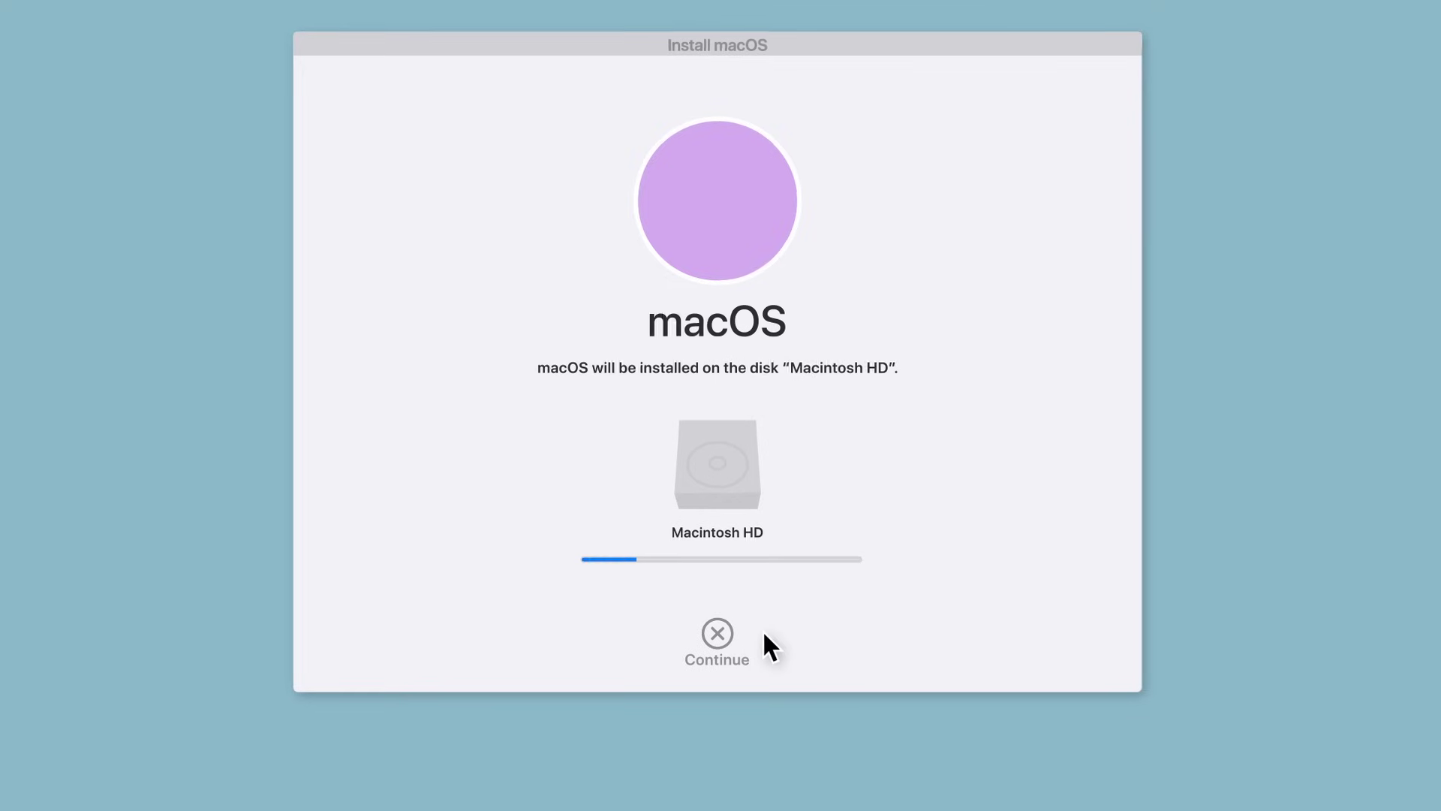